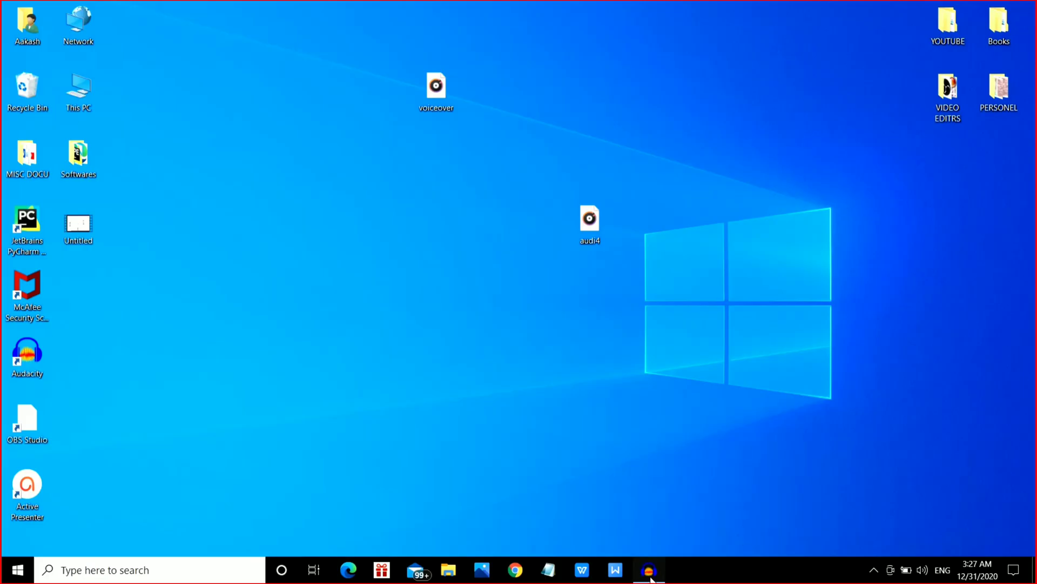
Bring the Audacity window to the front and reveal the hidden tray icons.
mouse_move(652, 578)
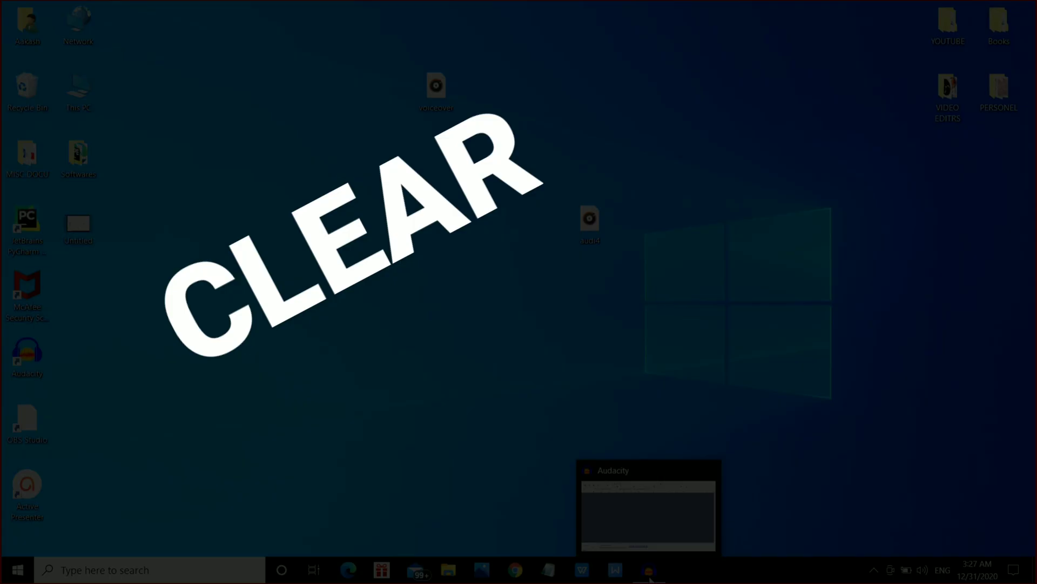
left_click(649, 572)
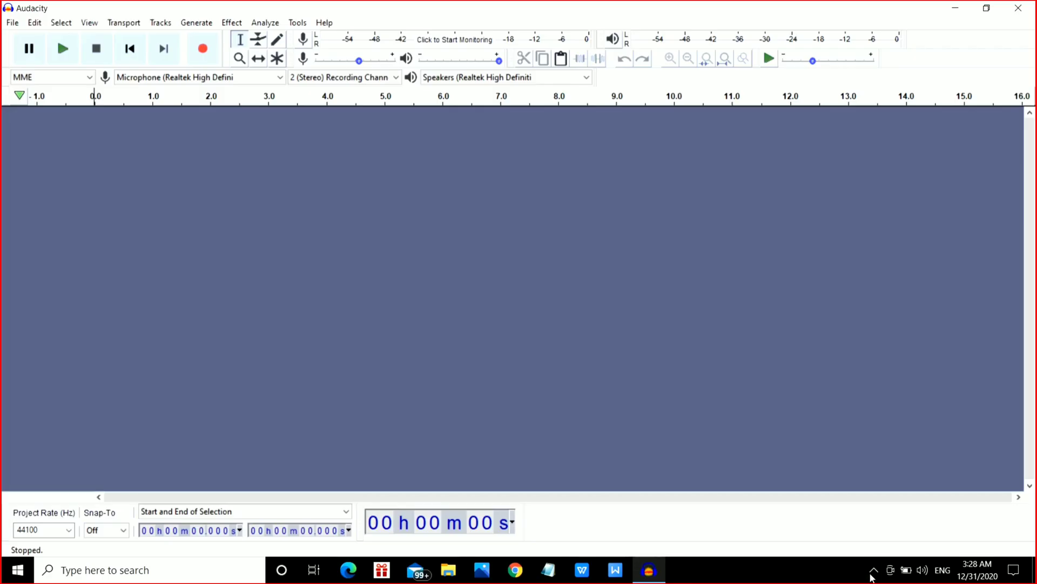
left_click(873, 571)
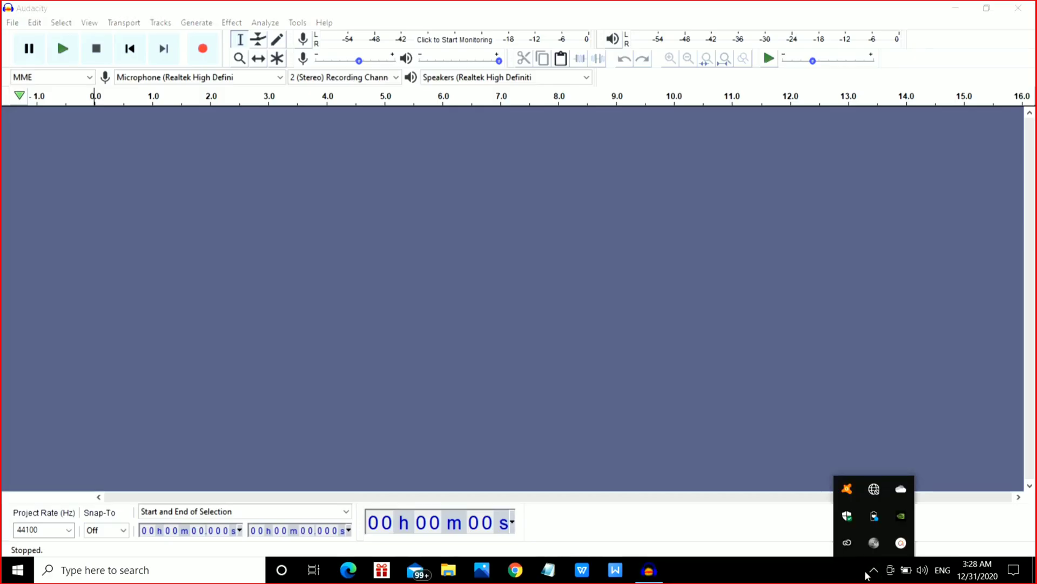
Import the voiceover AAC file from the Desktop as a mono track.
left_click(400, 202)
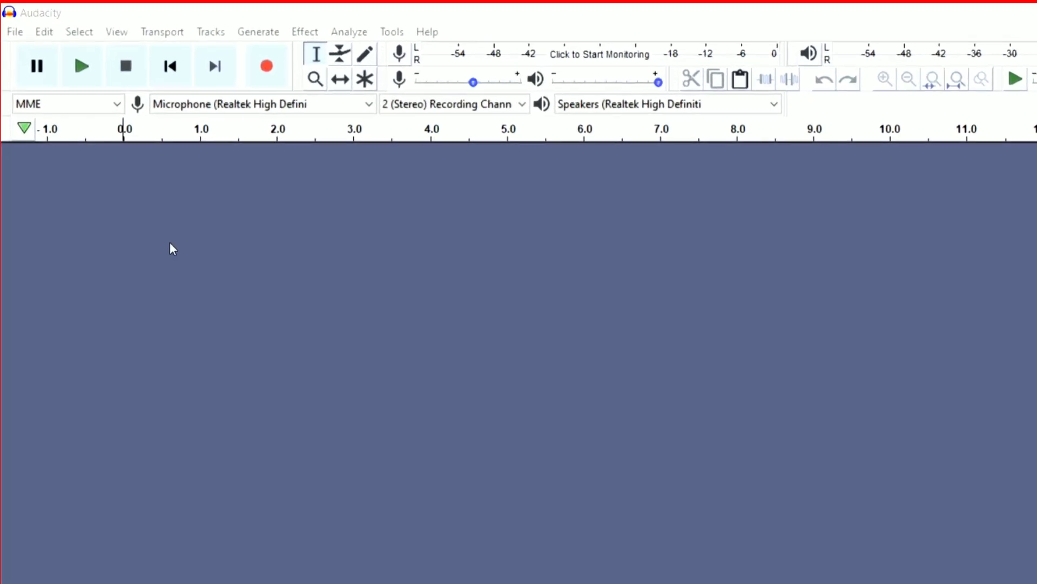
left_click(16, 33)
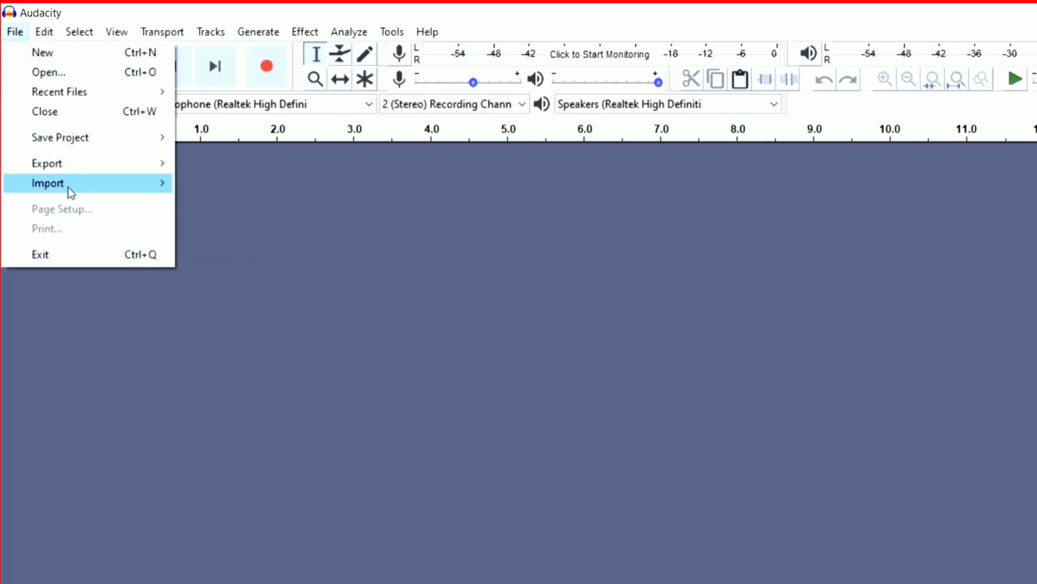
mouse_move(68, 187)
left_click(211, 183)
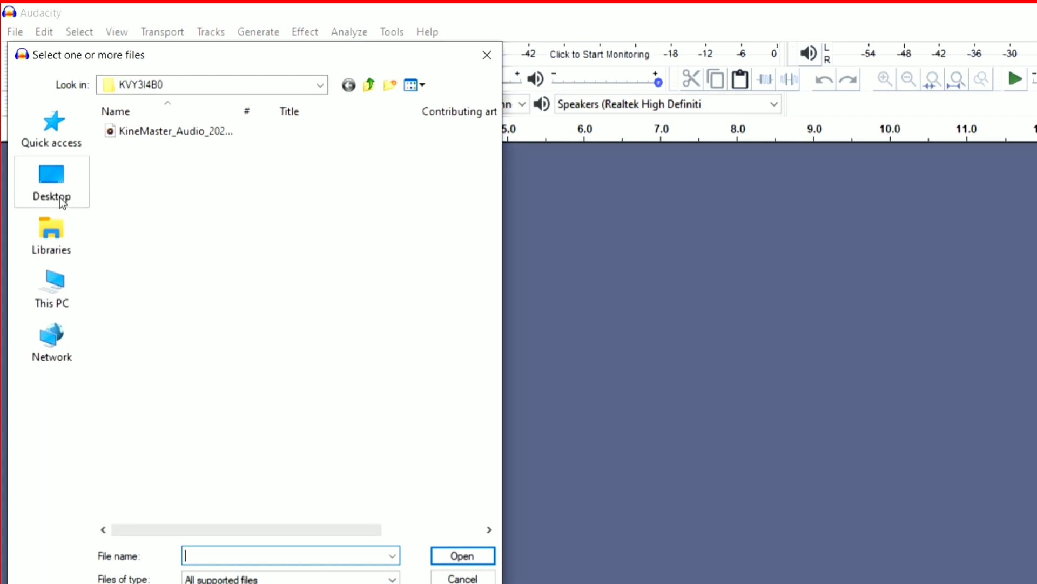
left_click(59, 185)
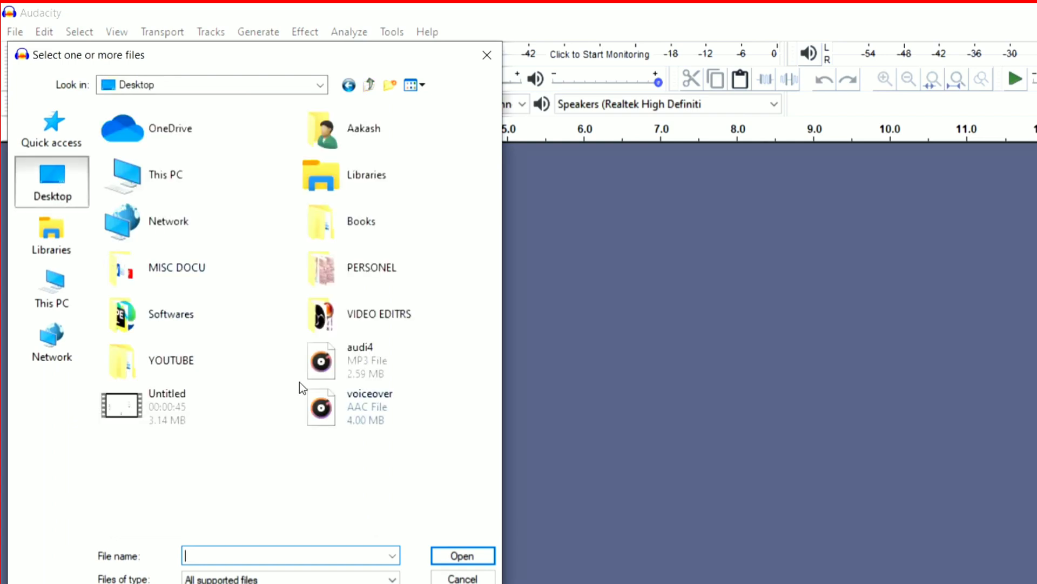
left_click(365, 400)
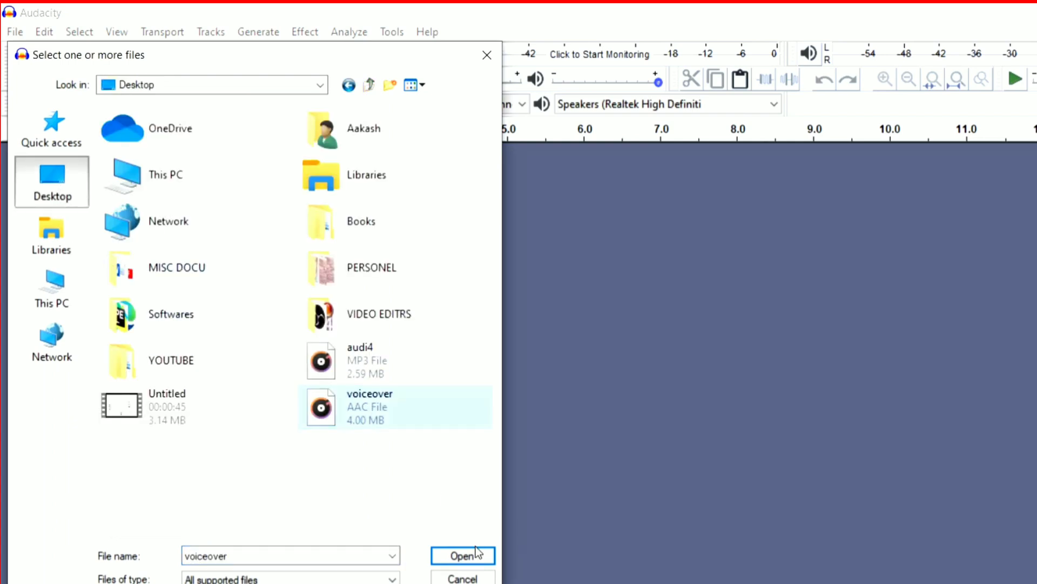
left_click(350, 420)
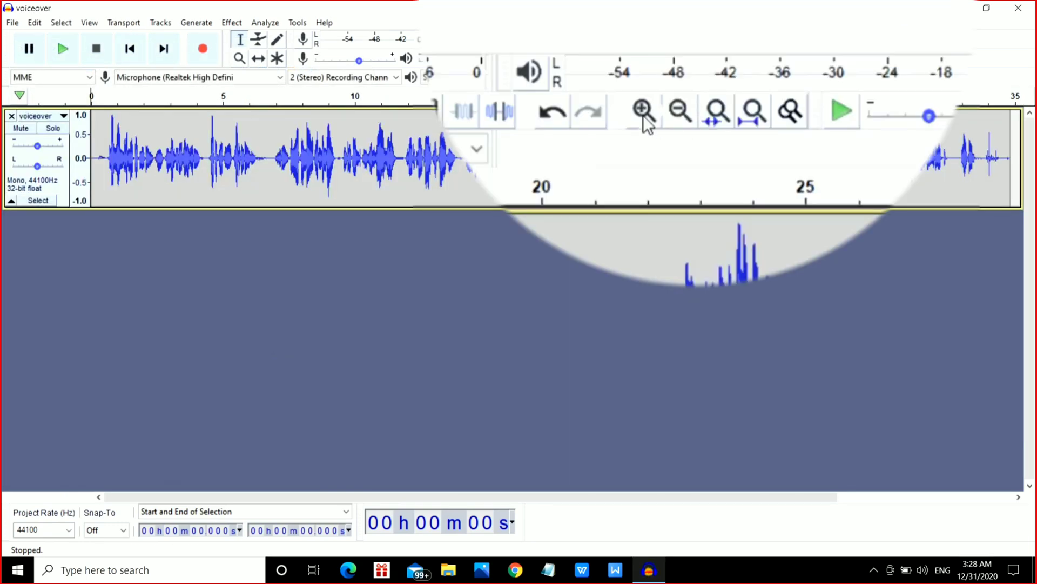
Zoom into the track start, select the silent 0–0.647 s, and capture it as the noise profile.
left_click(671, 58)
left_click(640, 111)
left_click(640, 110)
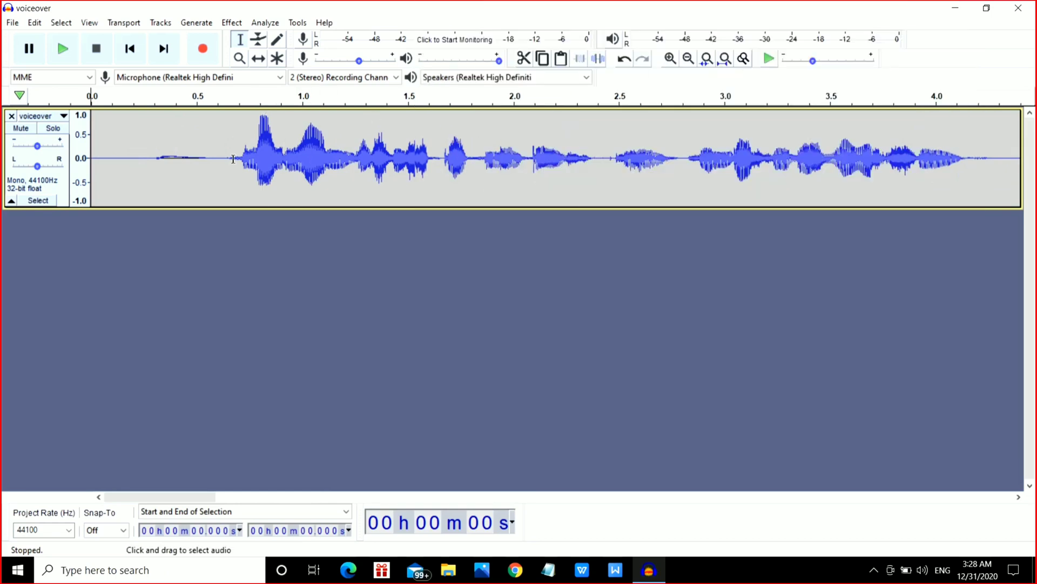
left_click_drag(233, 158, 85, 171)
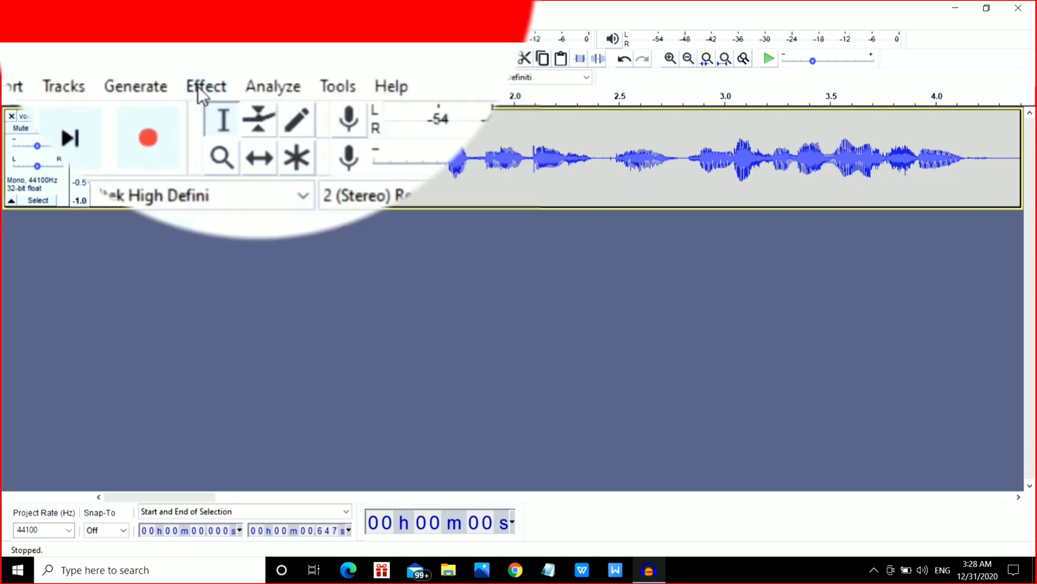
left_click(231, 24)
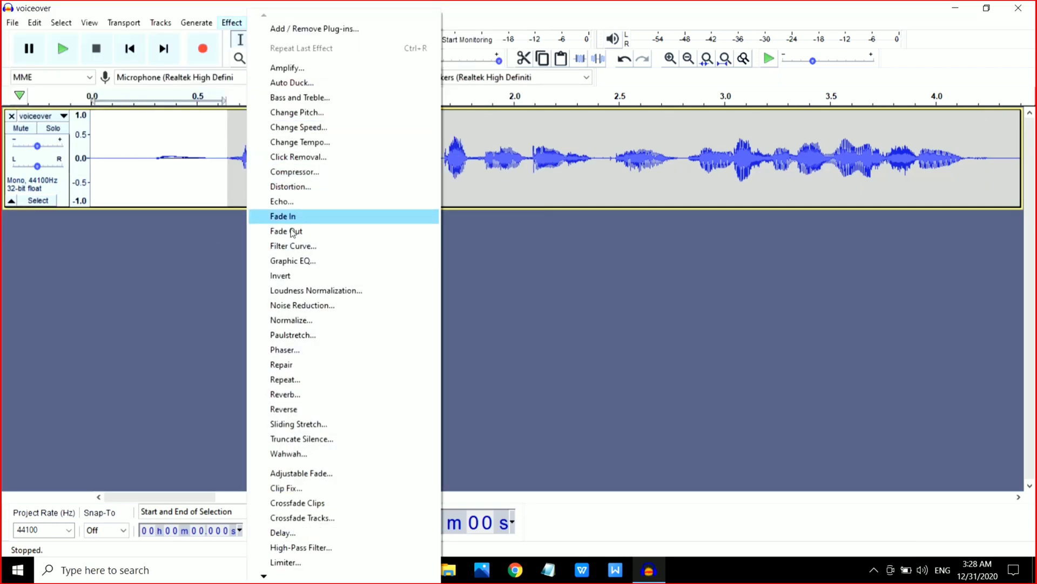
left_click(310, 304)
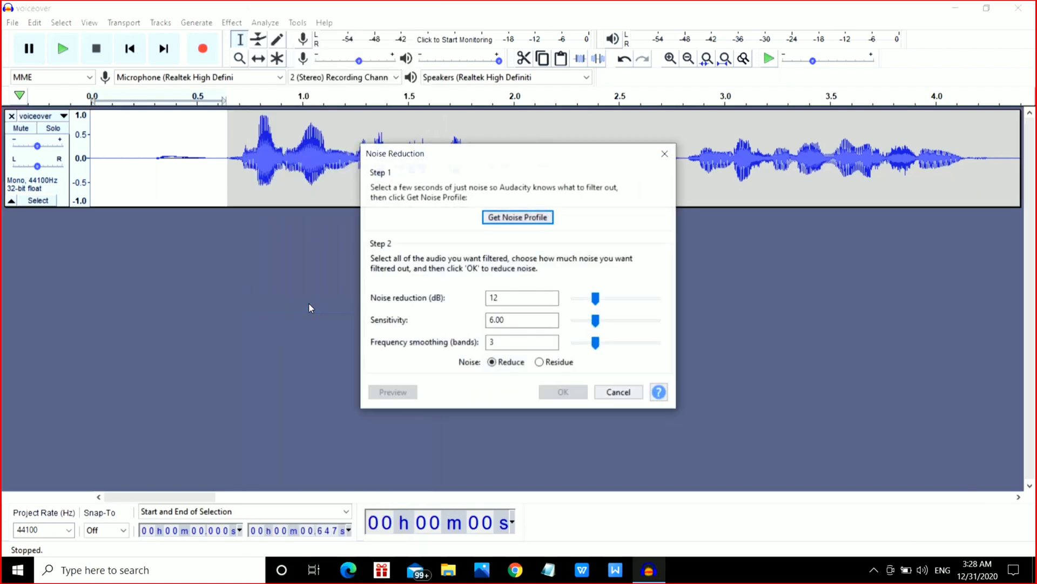
left_click(519, 217)
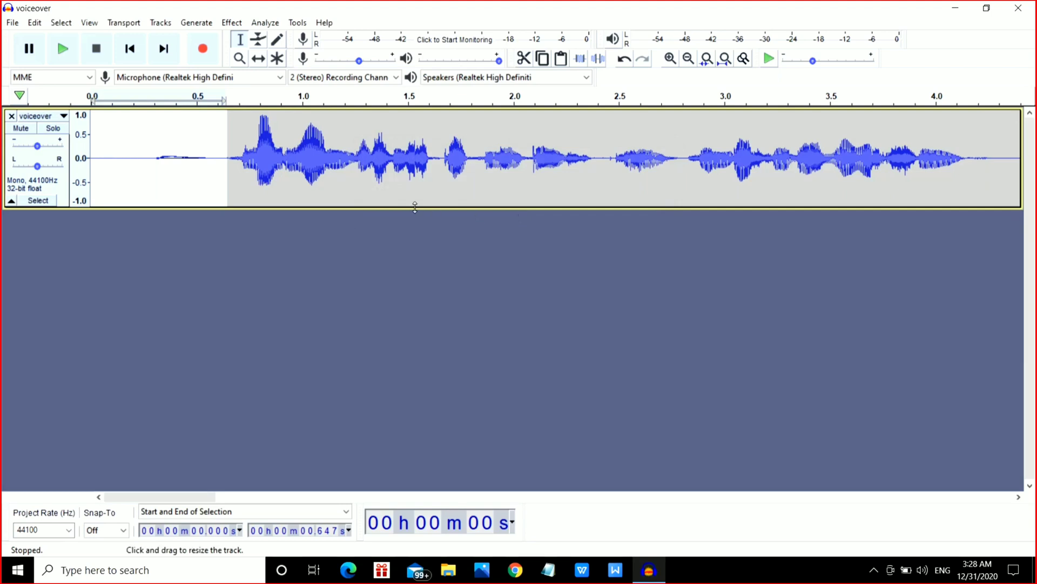
Apply Noise Reduction at 12 dB, sensitivity 6.00, smoothing 3 to the whole track.
key("ctrl+a")
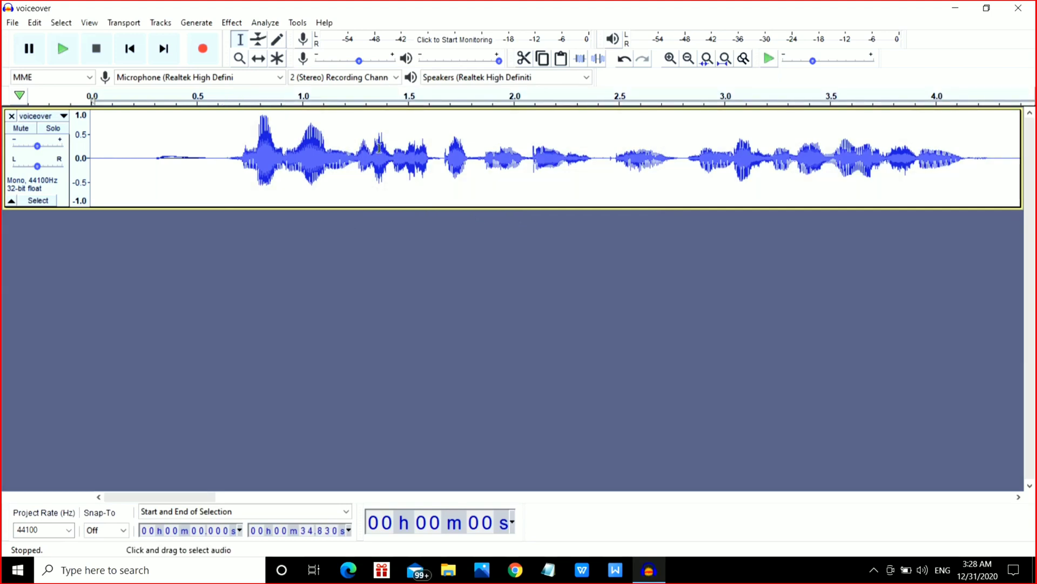
left_click(233, 22)
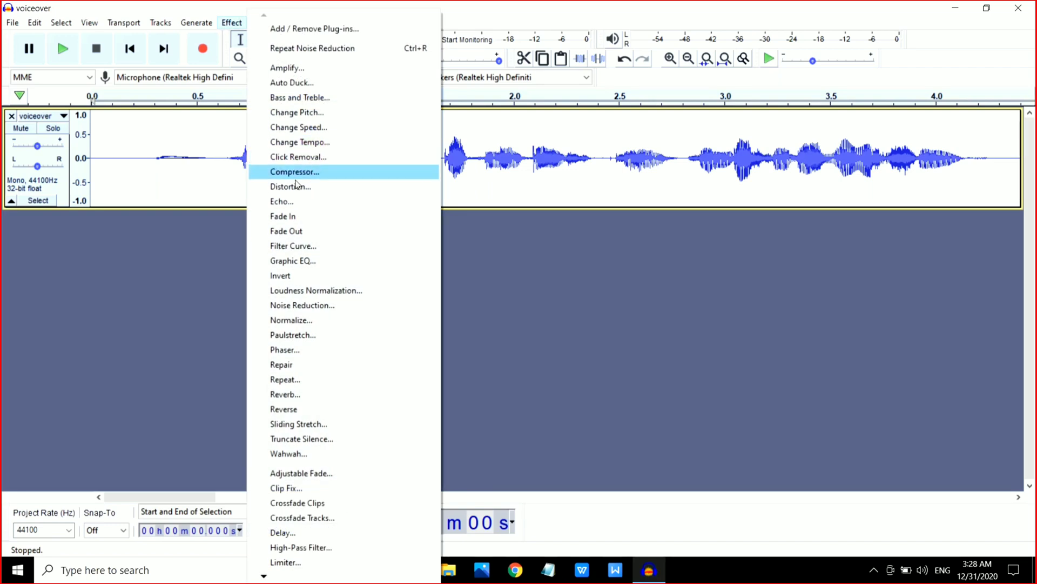
left_click(303, 306)
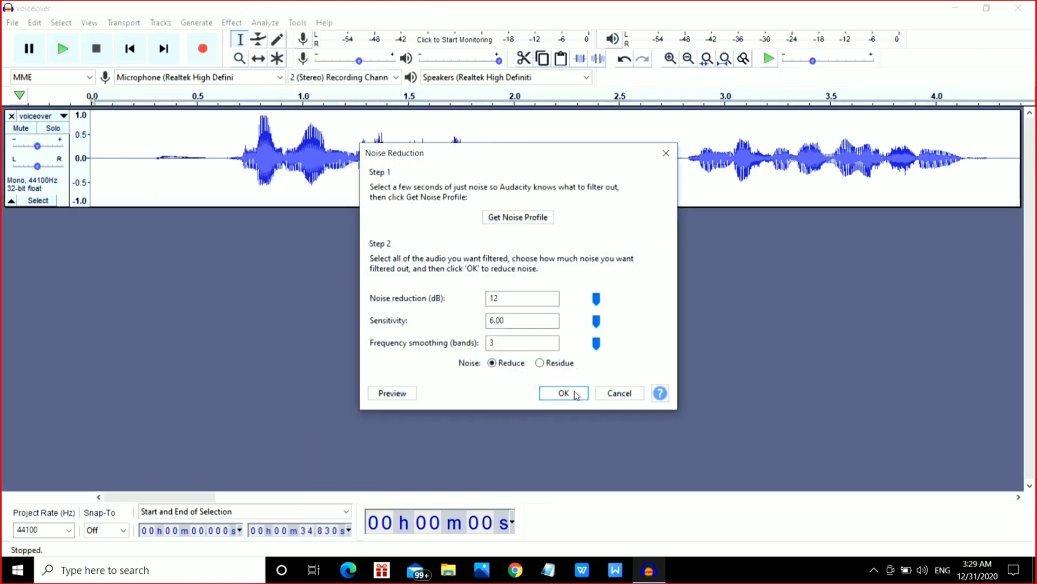
left_click(574, 390)
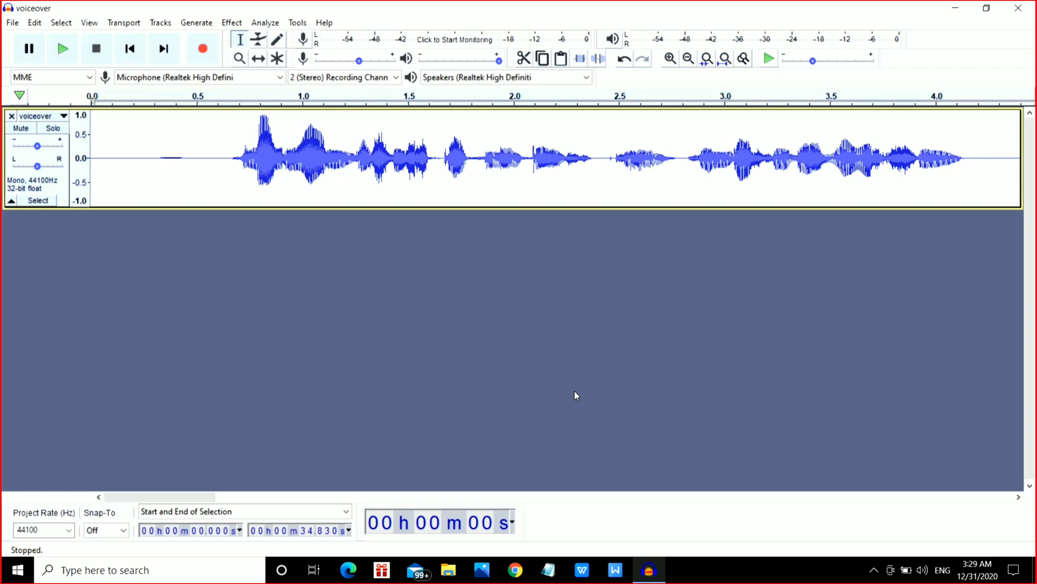
Play the cleaned voiceover, pause at about 2 seconds, then reselect the whole track.
left_click(67, 54)
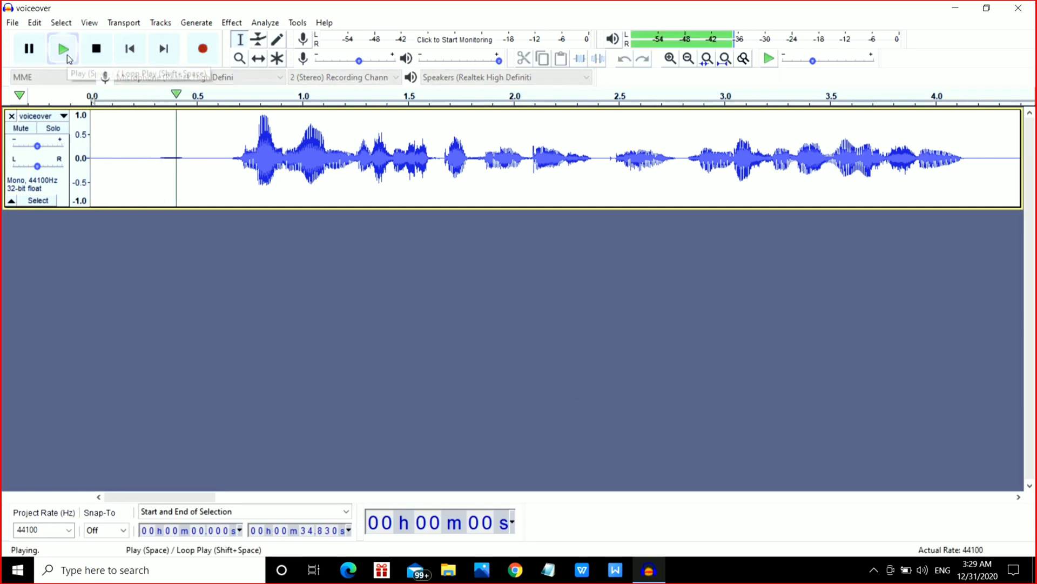
left_click(38, 49)
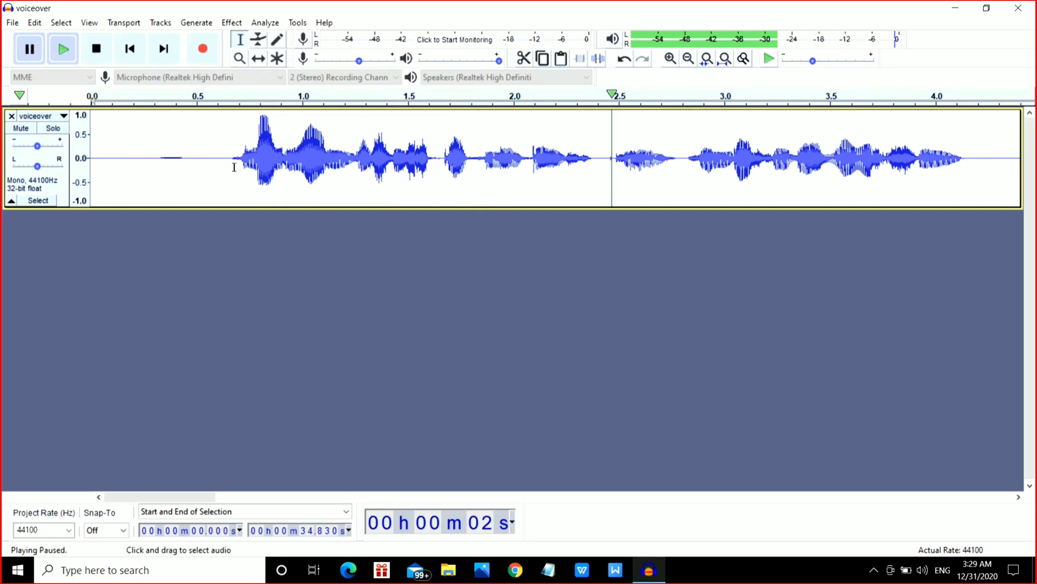
left_click(218, 158)
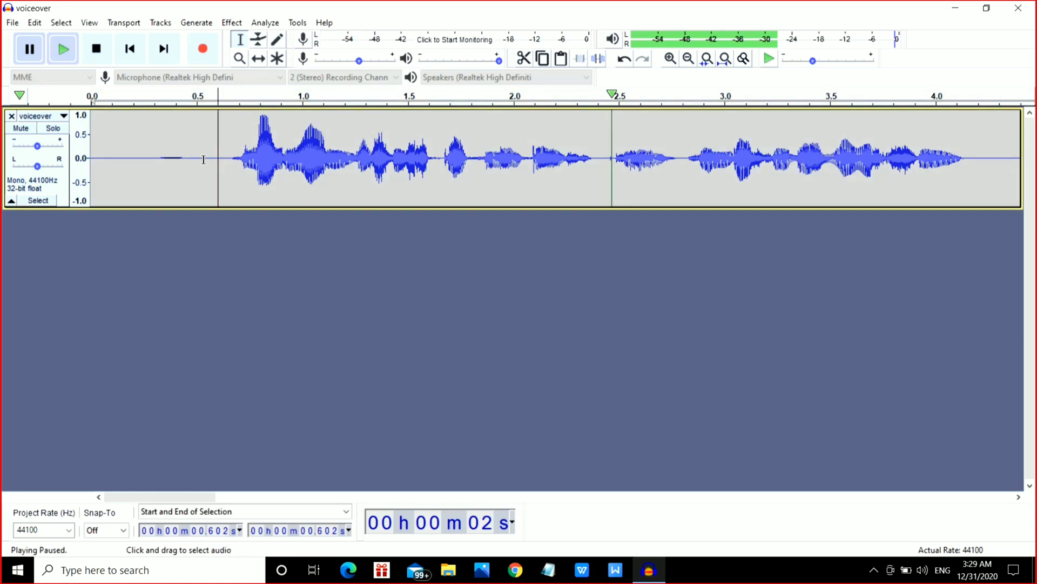
double_click(204, 159)
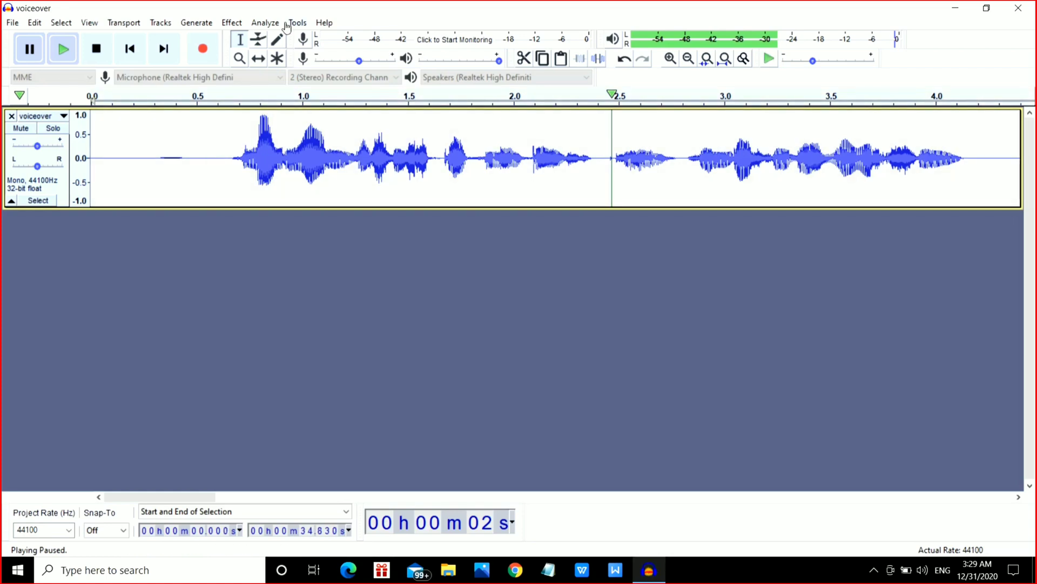
Apply the Filter Curve Bass Boost factory preset, lifting below 100 Hz by about 9 dB.
left_click(232, 22)
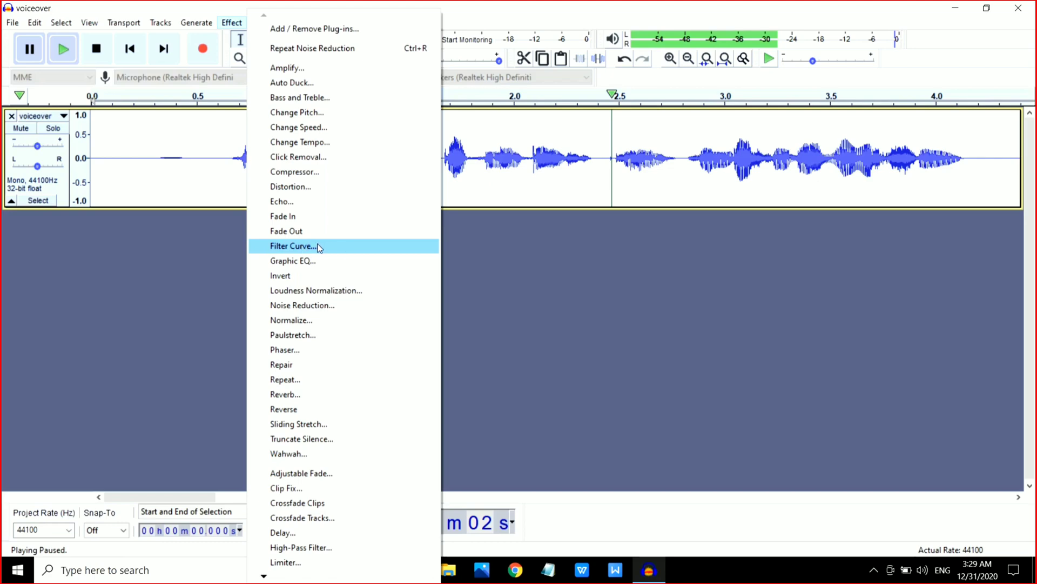
left_click(319, 247)
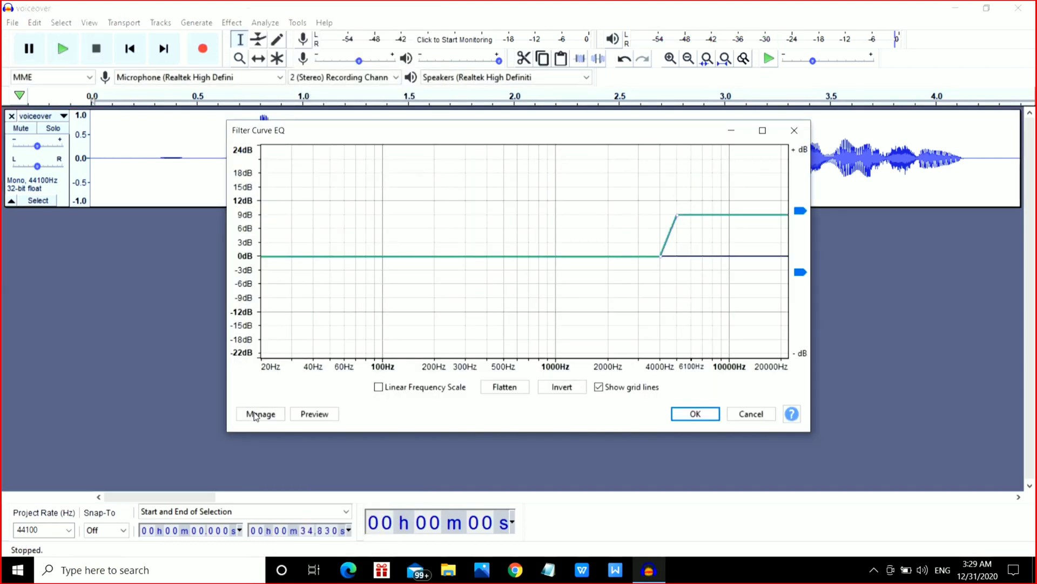
left_click(266, 415)
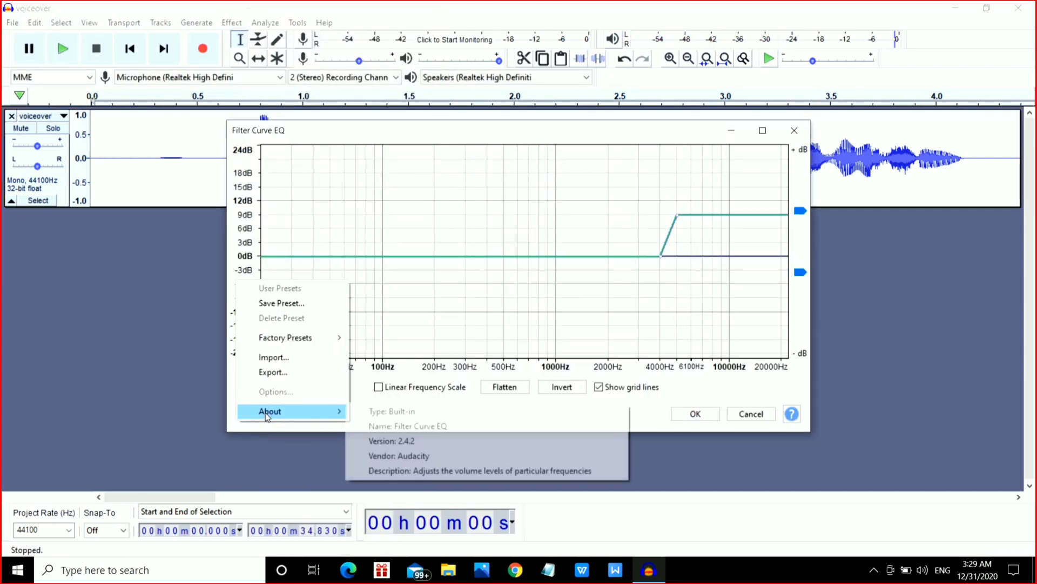
mouse_move(318, 340)
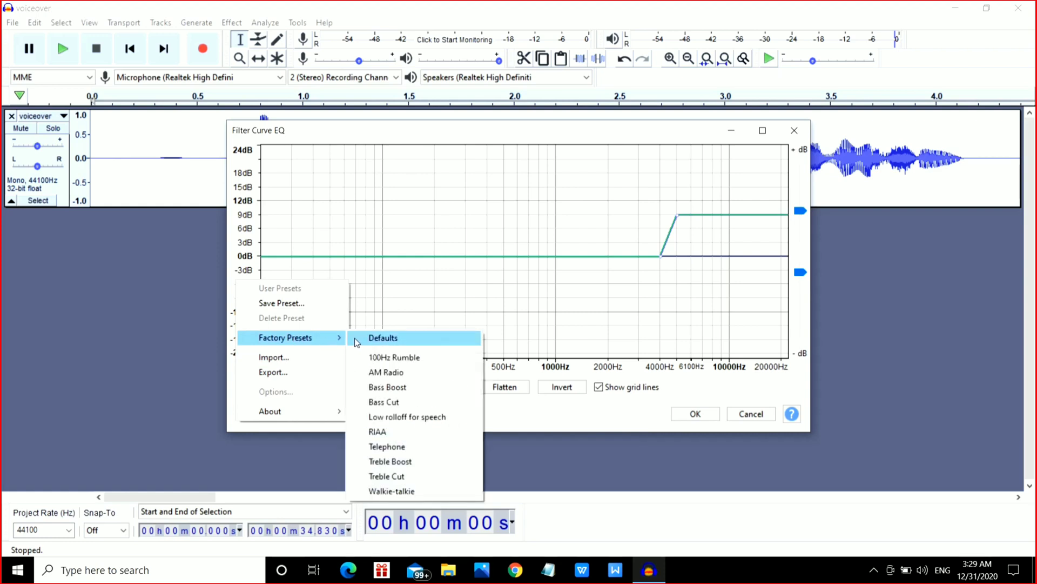
left_click(386, 388)
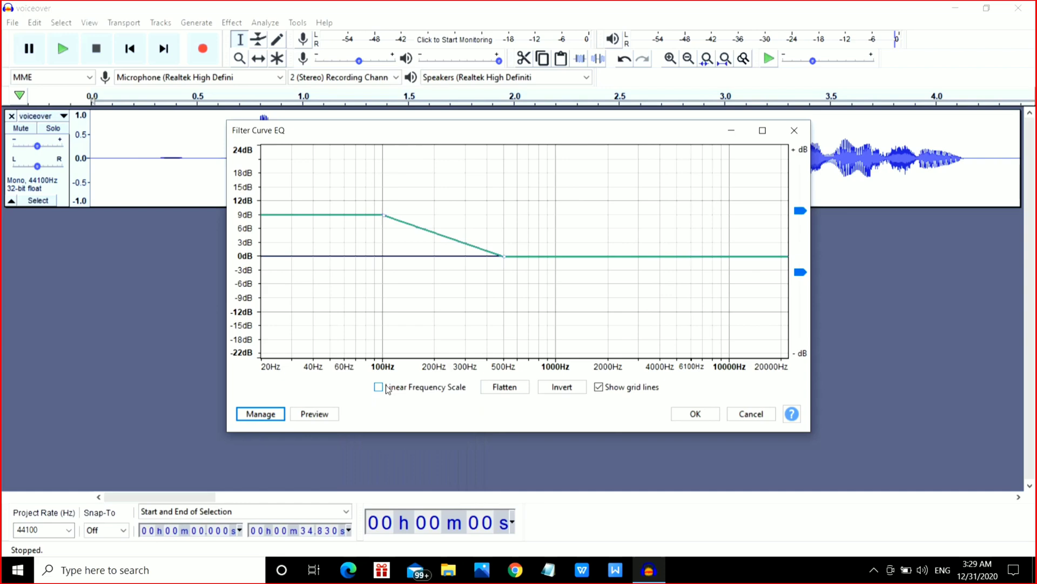
left_click(696, 414)
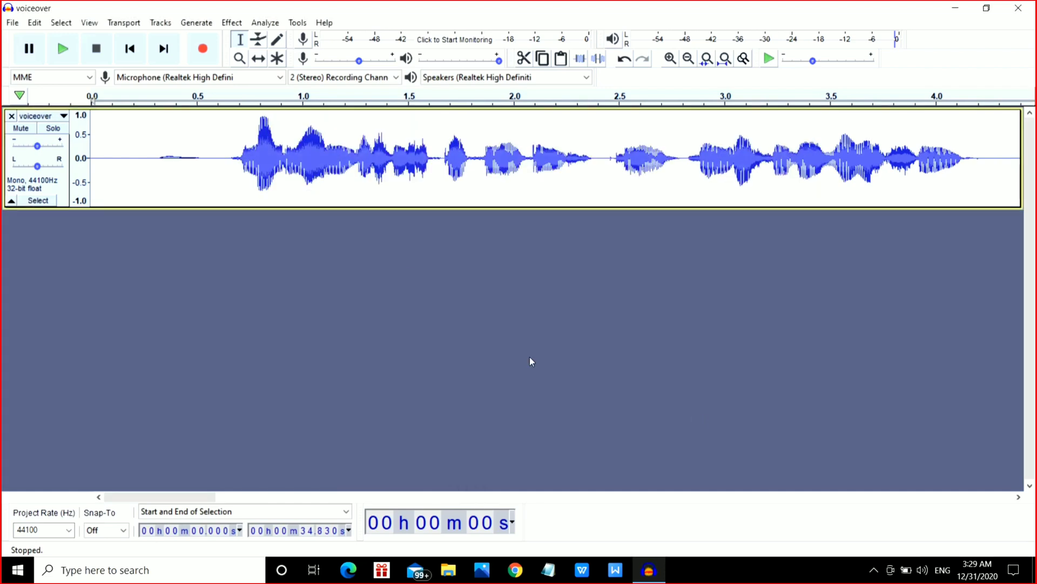
Apply the Filter Curve Treble Boost factory preset, lifting the high frequencies by about 9 dB.
left_click(237, 22)
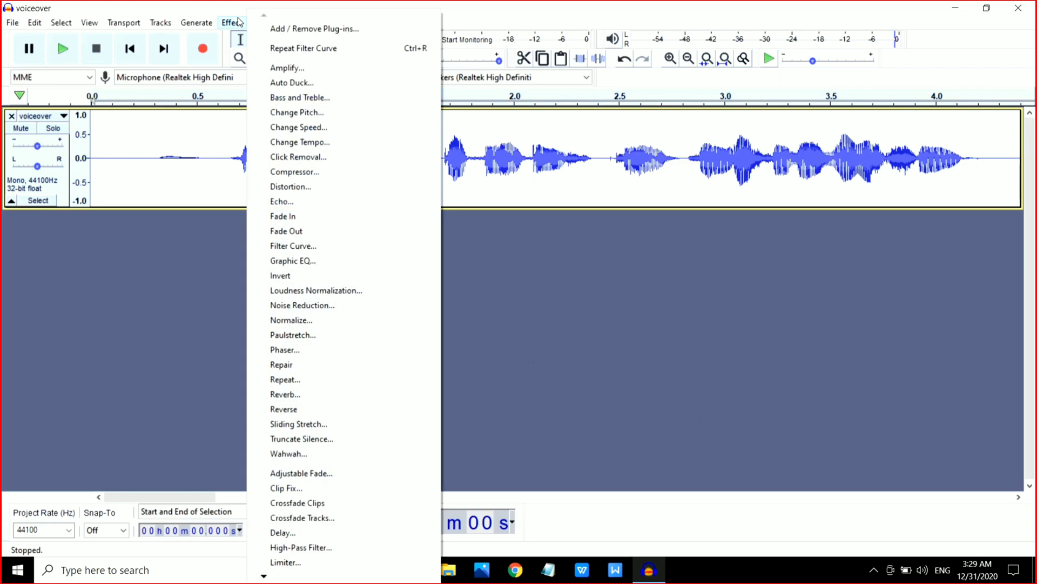
left_click(309, 246)
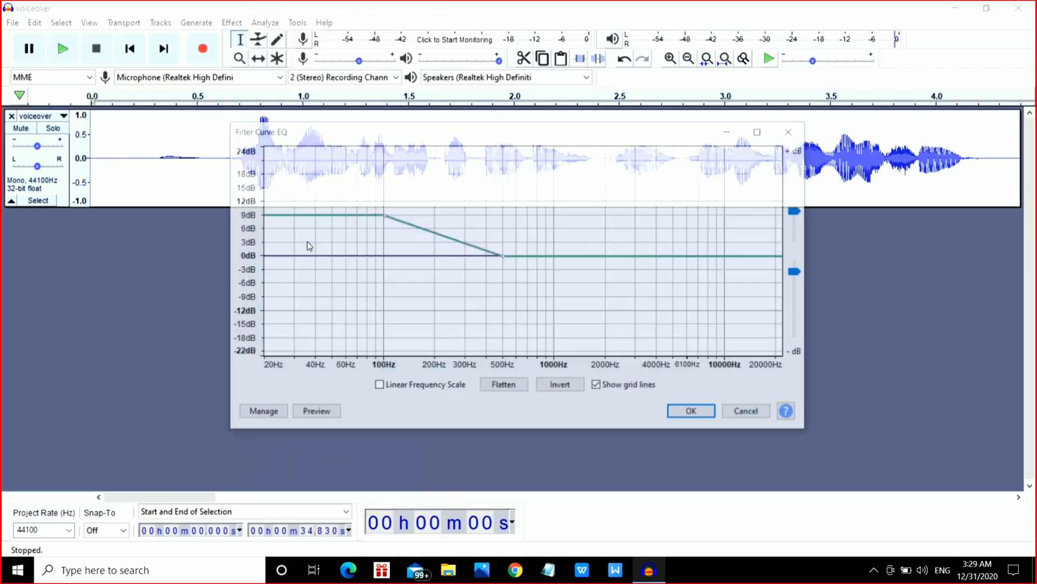
left_click(261, 414)
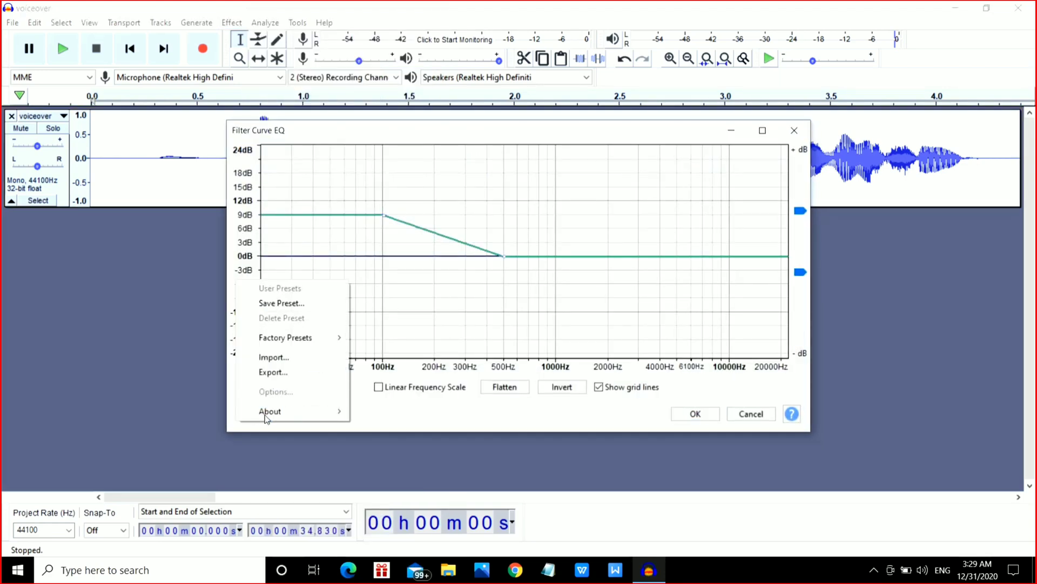
mouse_move(313, 341)
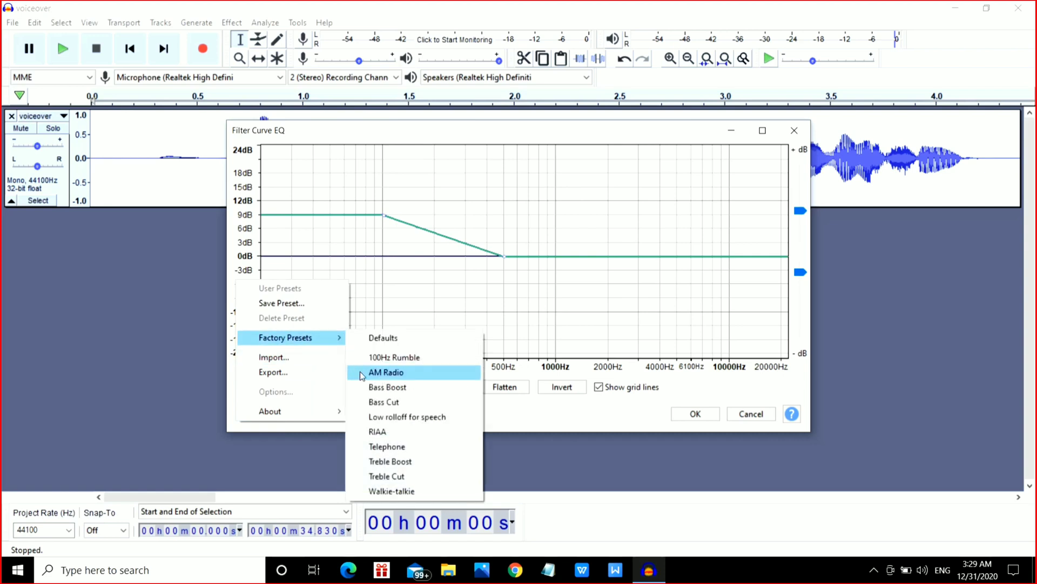
left_click(407, 462)
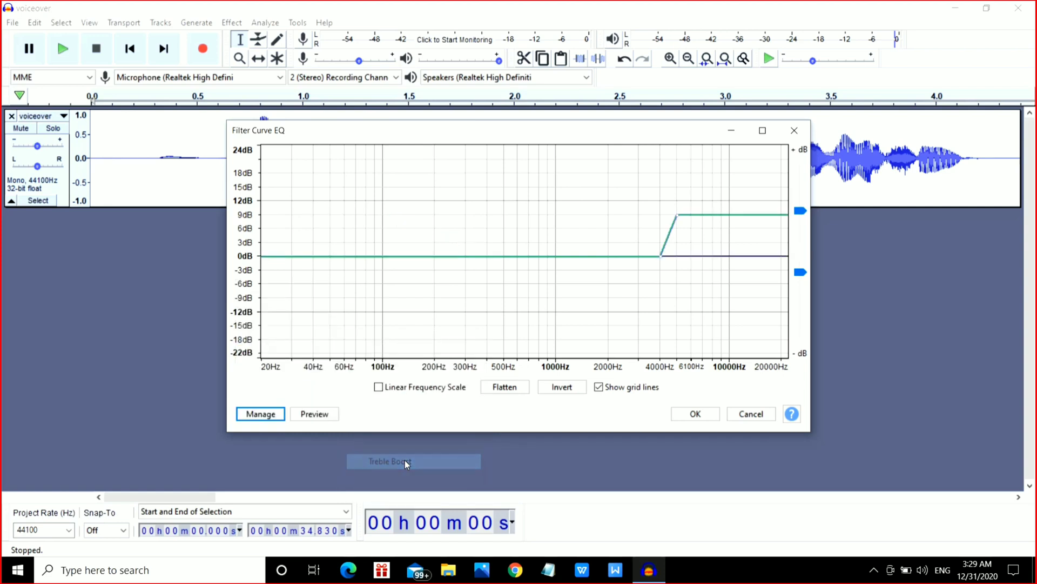
left_click(696, 414)
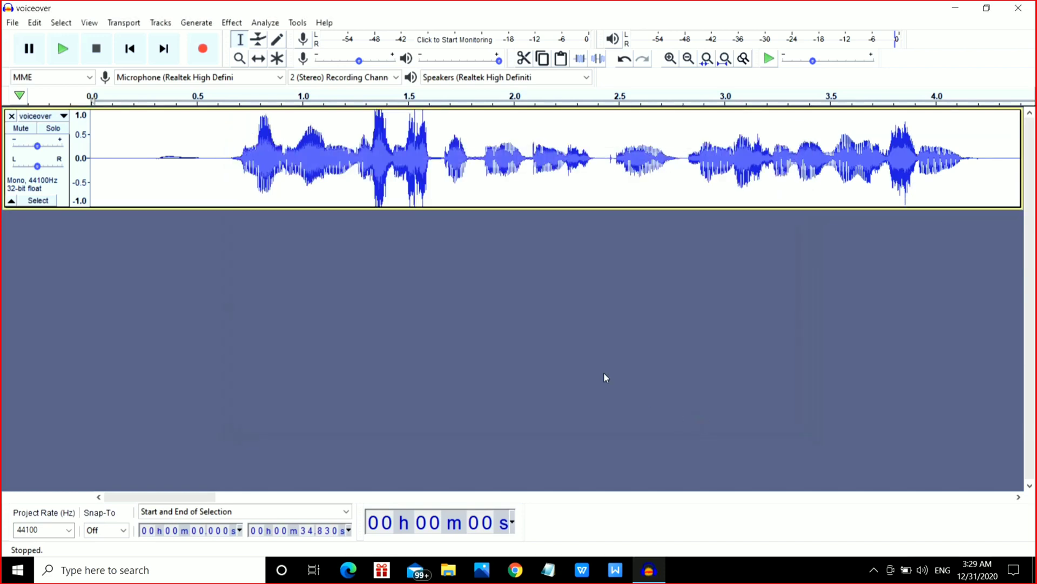
Play the opening of the EQ'd voiceover and pause around the half-second mark.
left_click(58, 50)
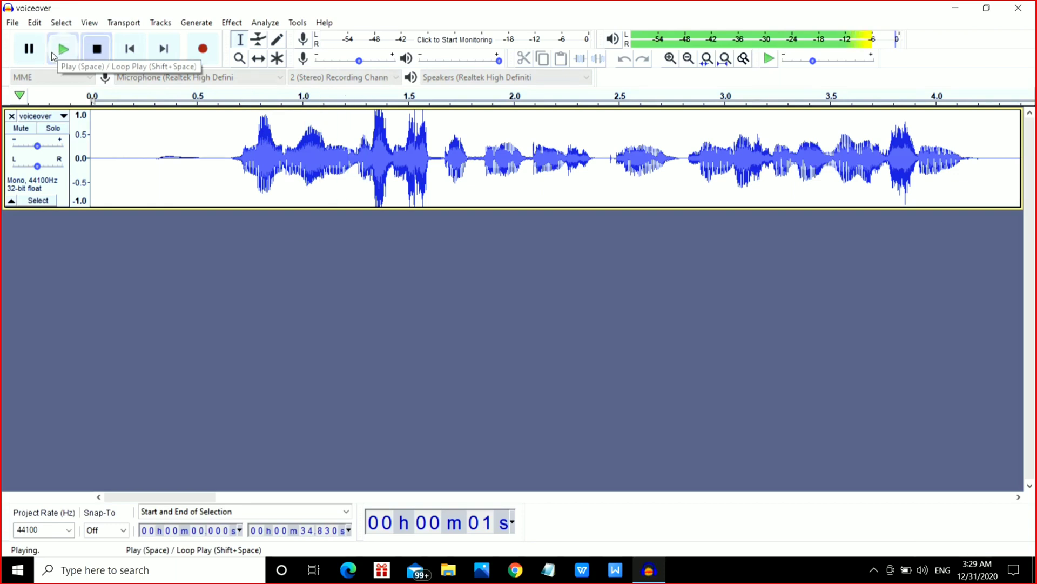
left_click(30, 50)
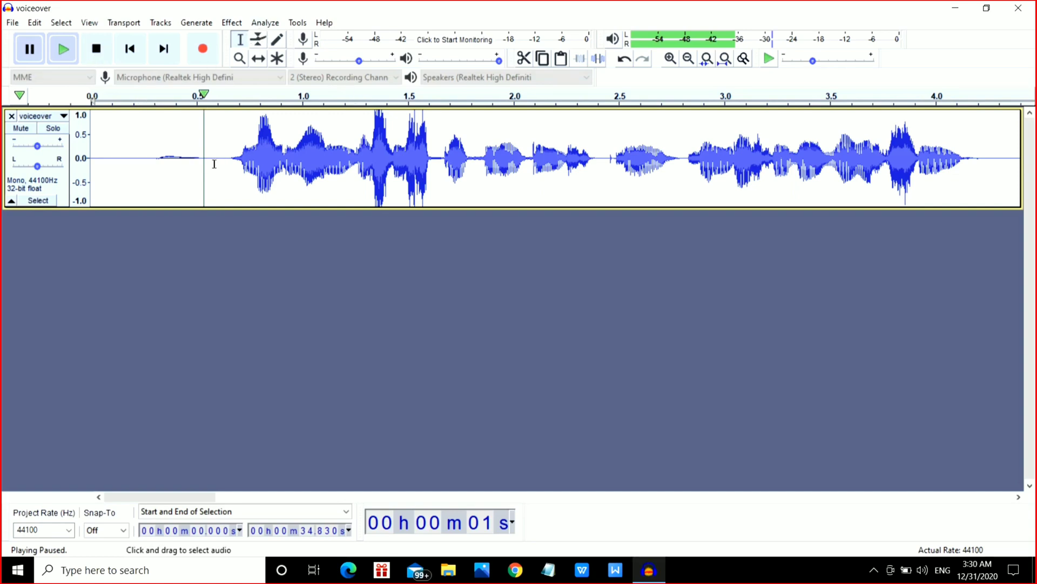
left_click(238, 22)
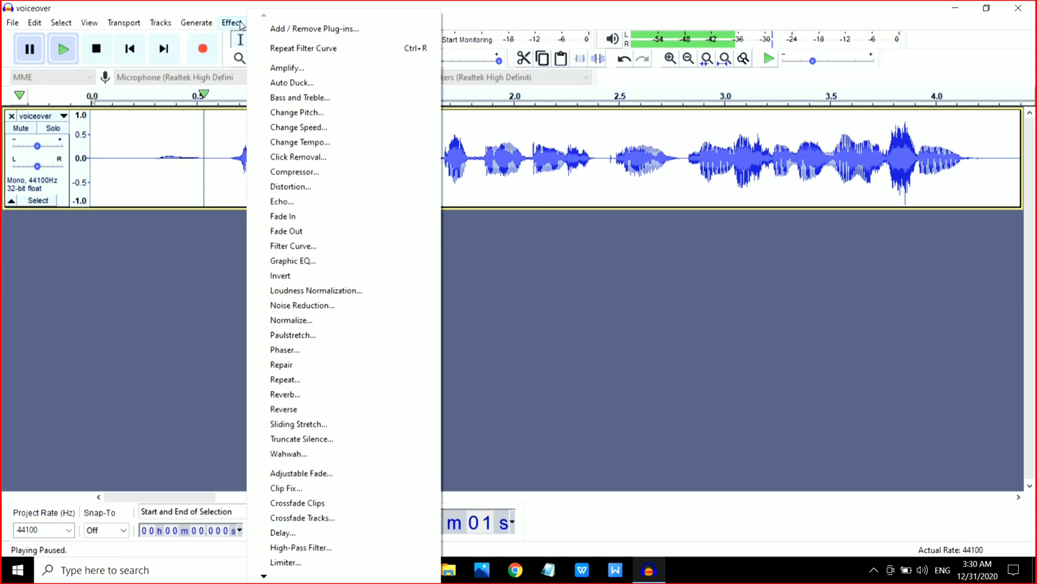
Change Pitch from F by −4% (0.71 semitones down), preview it, and apply.
left_click(319, 115)
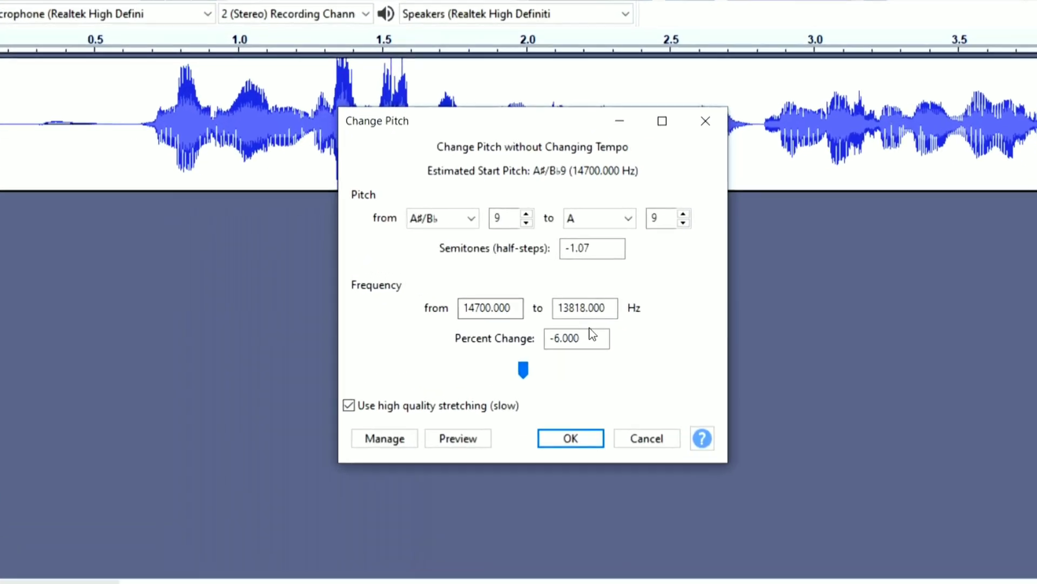
left_click(463, 218)
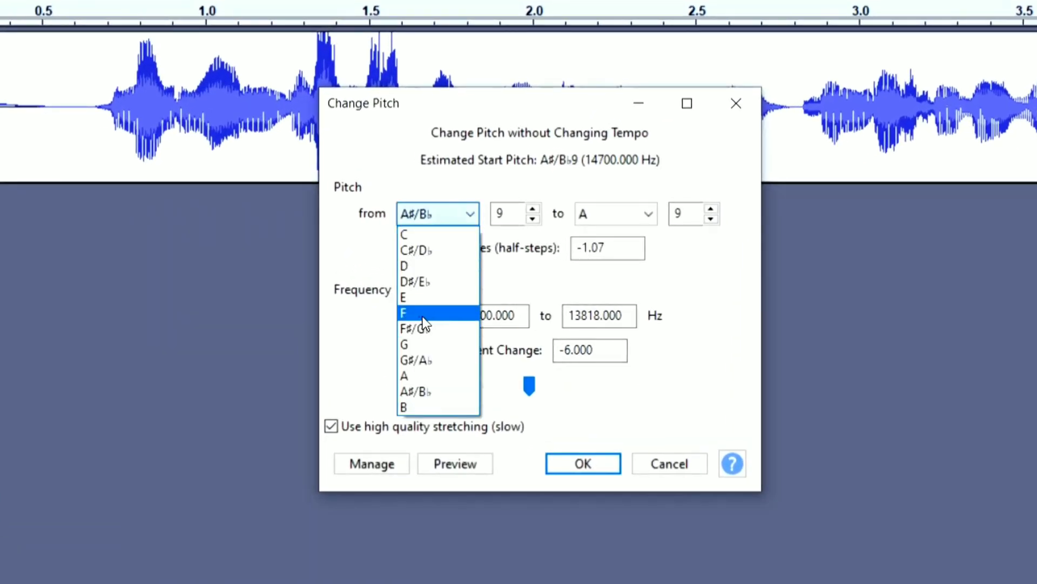
left_click(419, 316)
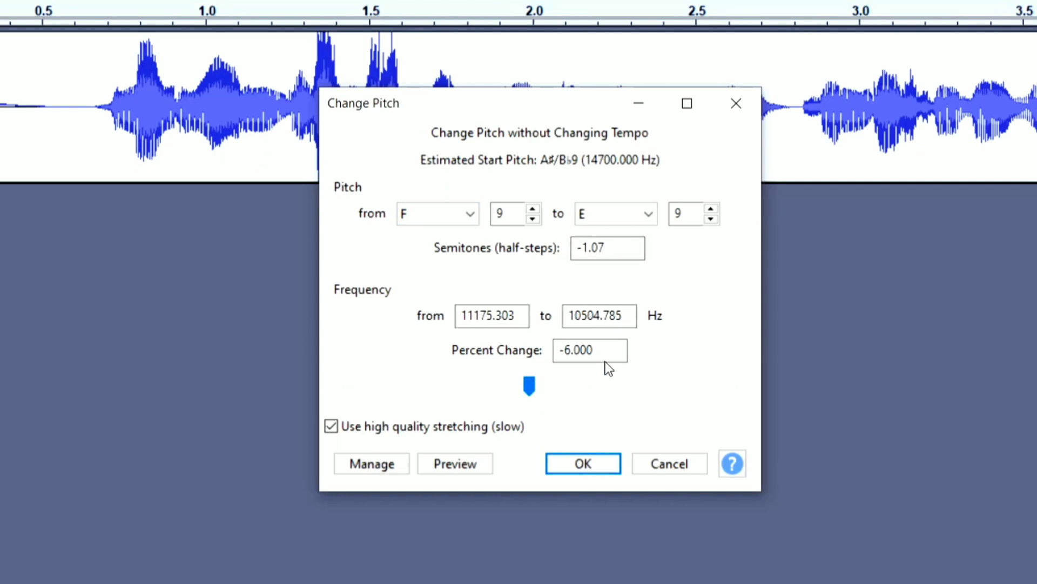
left_click_drag(606, 350, 561, 350)
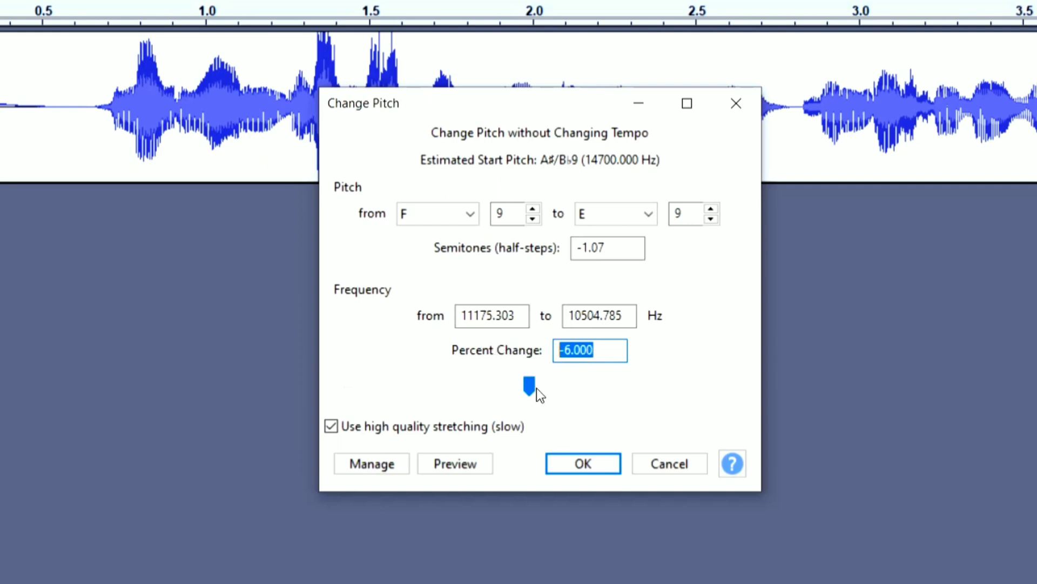
left_click_drag(530, 386, 532, 387)
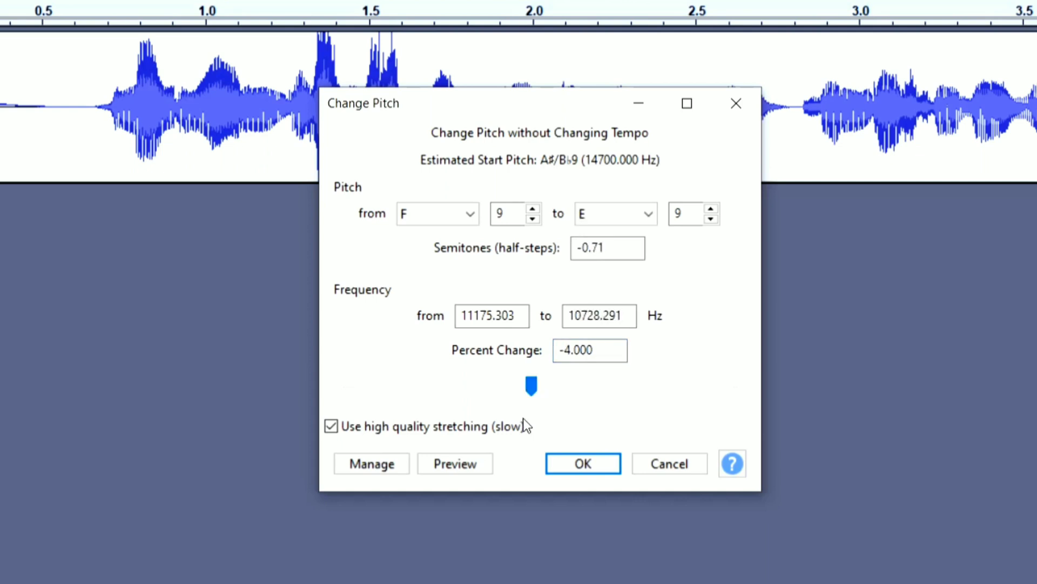
left_click(486, 460)
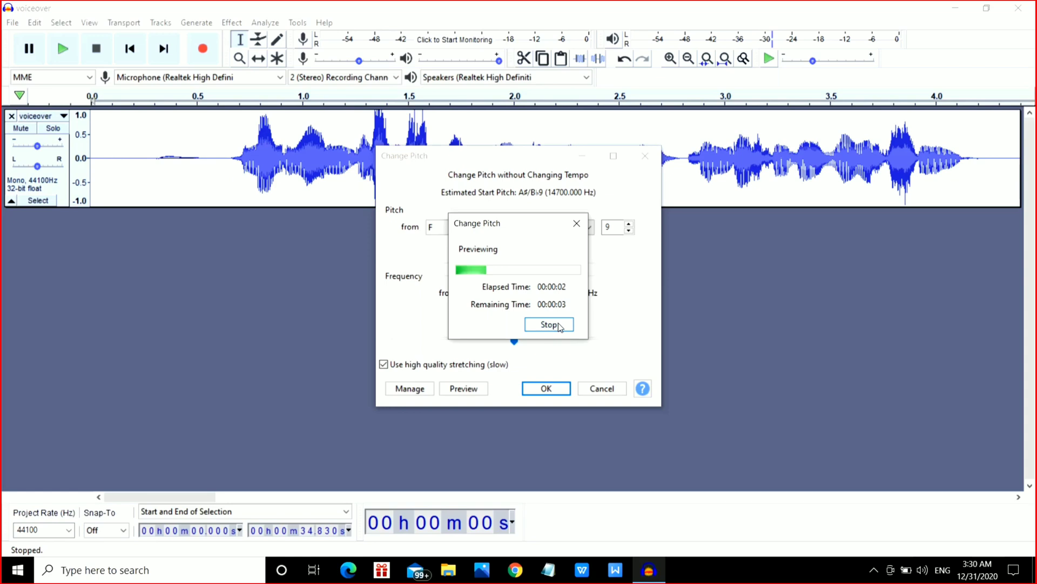
left_click(559, 322)
left_click(544, 389)
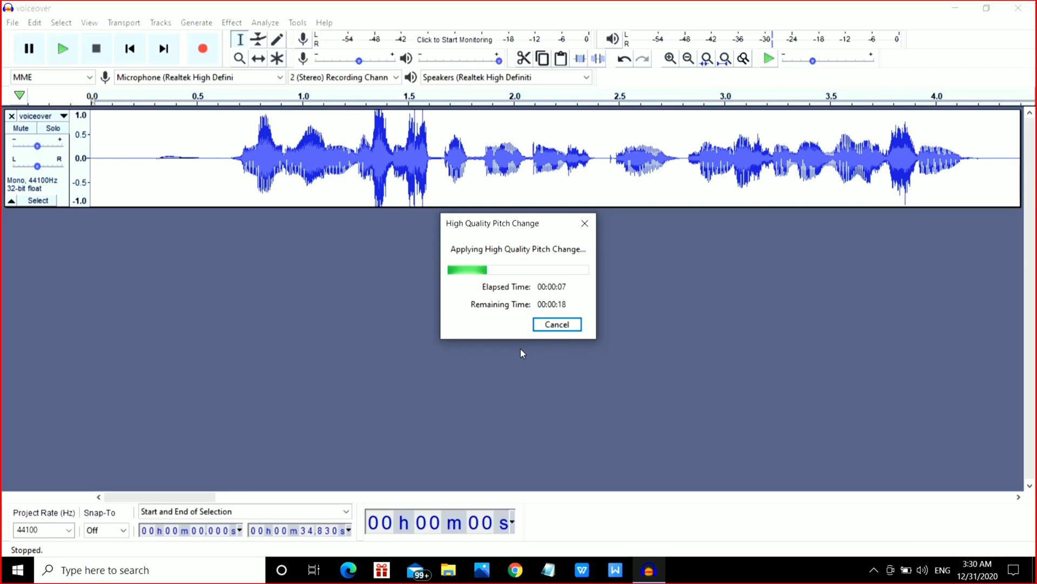
left_click(13, 23)
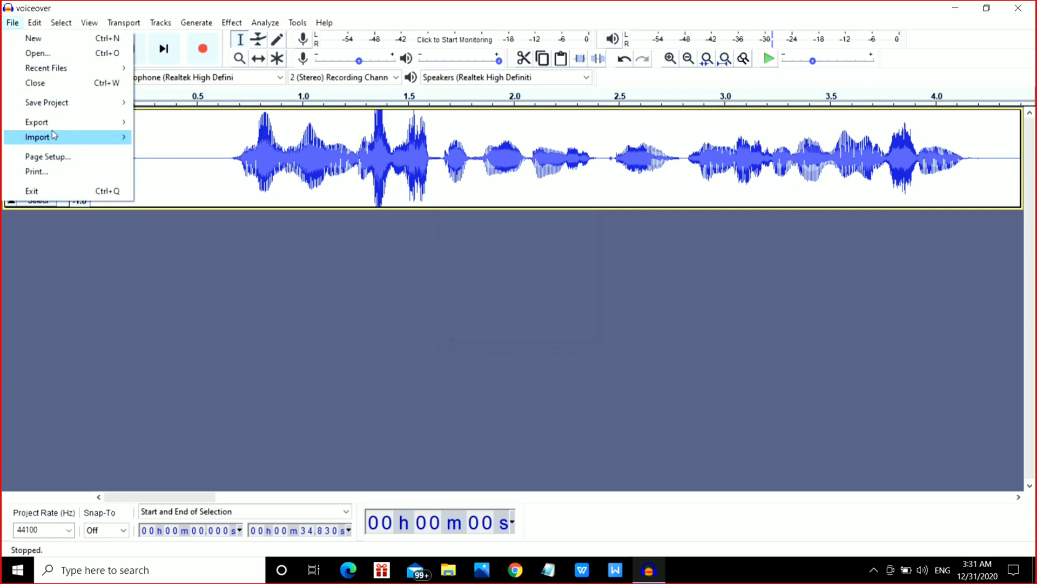
Open MP3 export of 'voiceover' to the Desktop at Standard 170–210 kbps, close it, and show tray icons.
mouse_move(61, 127)
left_click(184, 123)
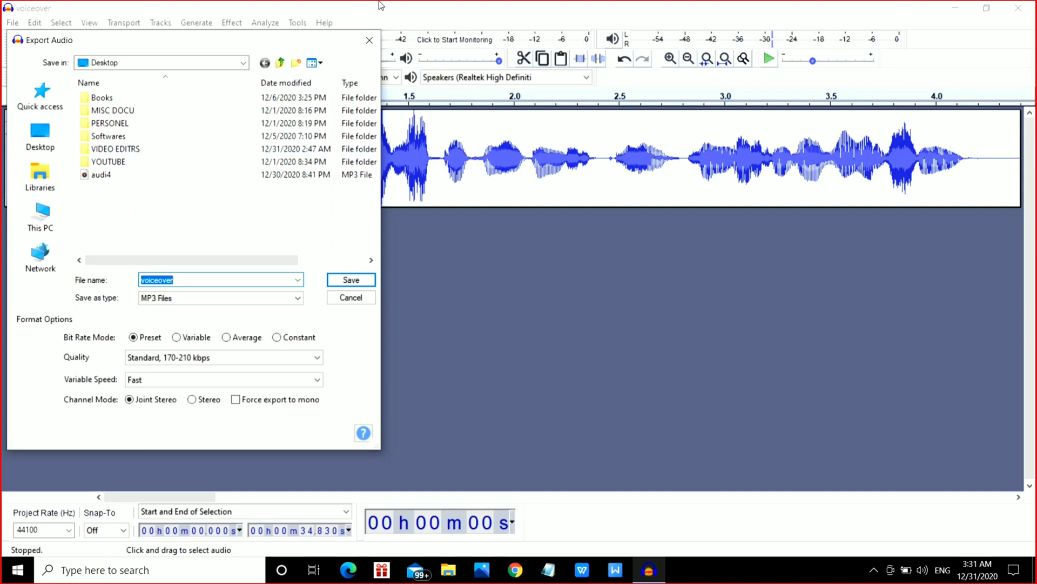
left_click(369, 40)
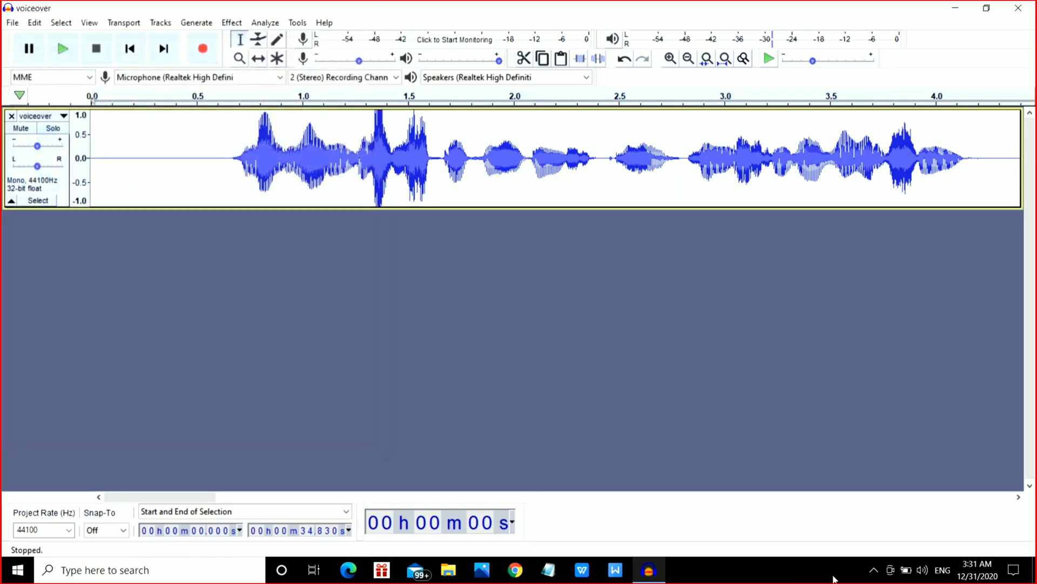
left_click(874, 569)
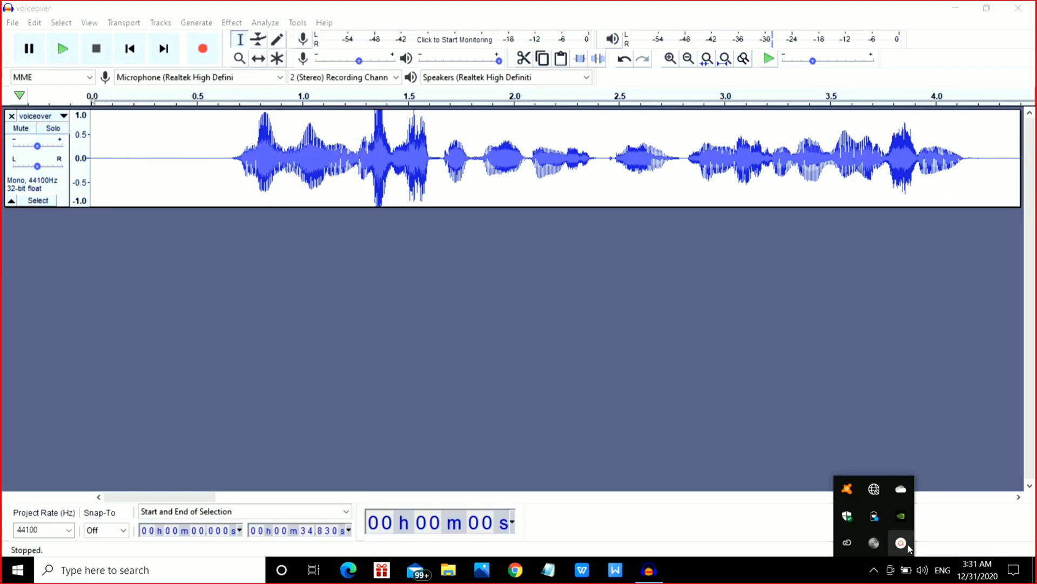